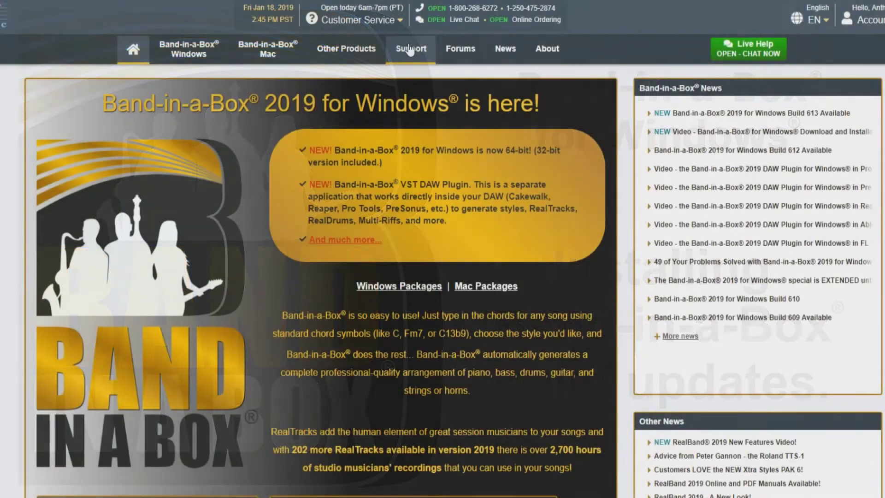
Open the Support section of the pgmusic.com website
click(409, 49)
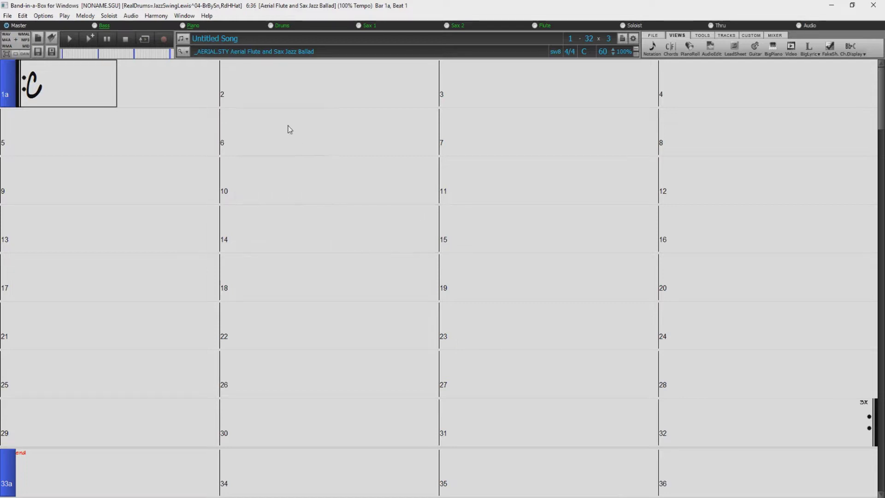
Note Version 2019 (608) in About Band-in-a-Box, then check for updates, finding the 293 MB Build 612 Patch
click(207, 15)
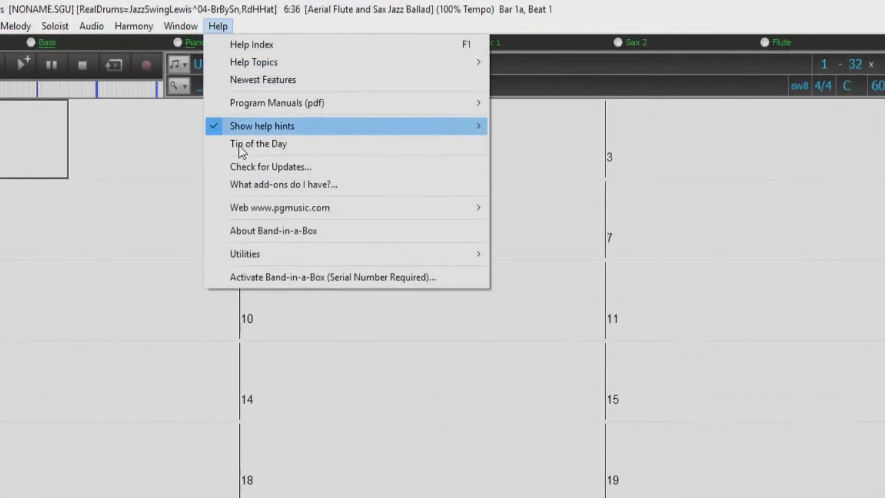
click(309, 231)
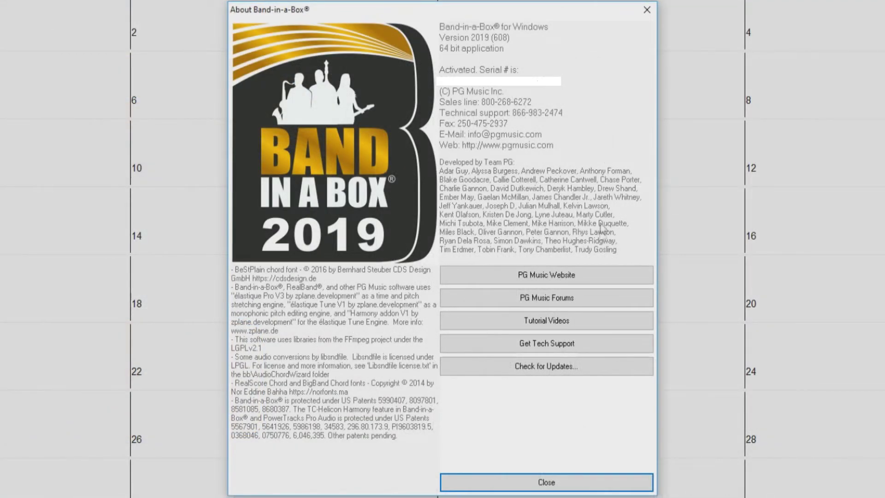
click(541, 372)
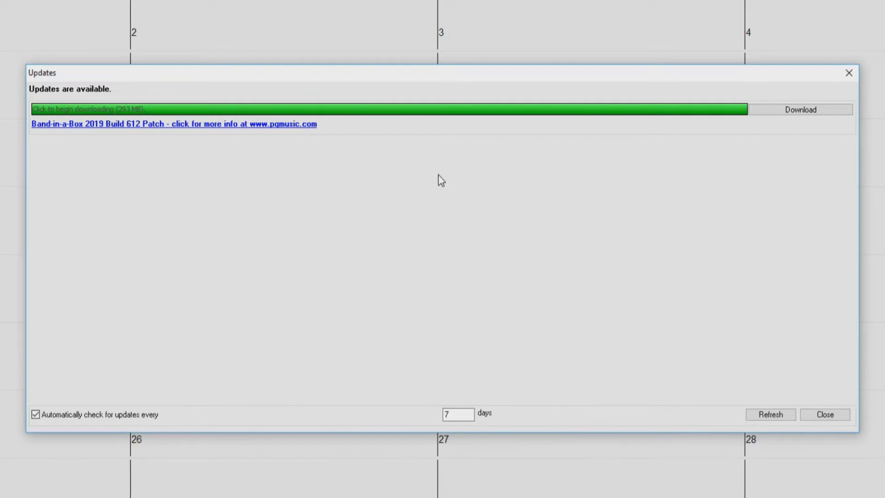
Download the 293 MB Build 612 patch and launch bb2019_update_build612.exe
click(791, 111)
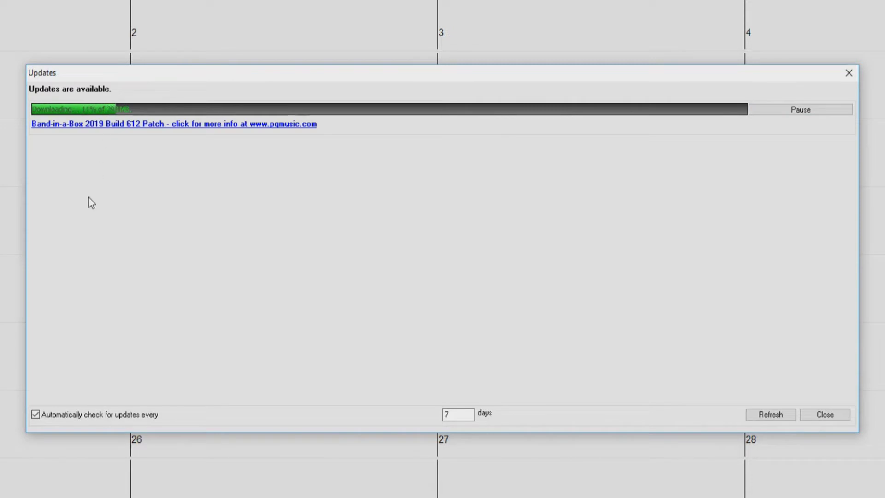
click(37, 413)
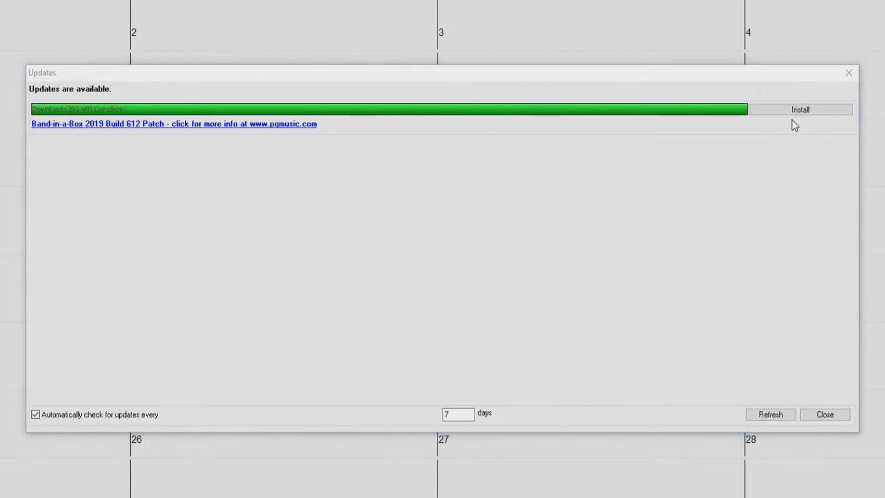
click(799, 110)
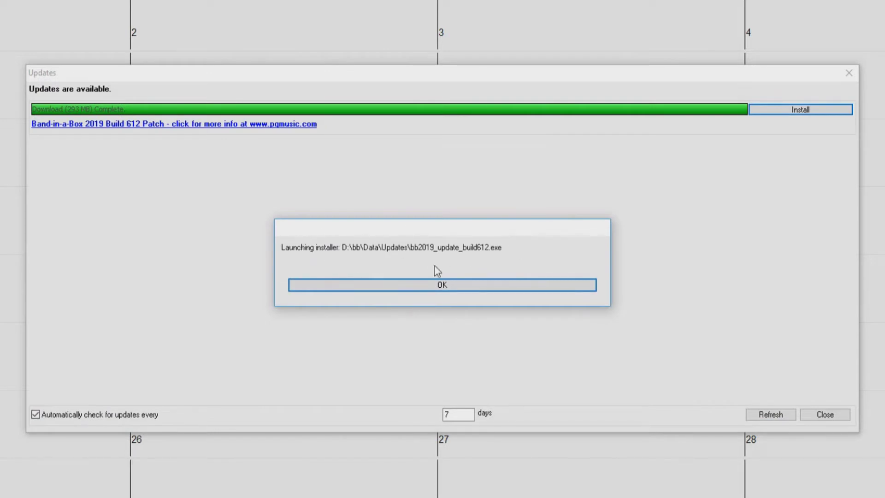
Install the Build 612 update into D:\bb with DAW plugin and shortcuts, letting setup close Band-in-a-Box
click(446, 286)
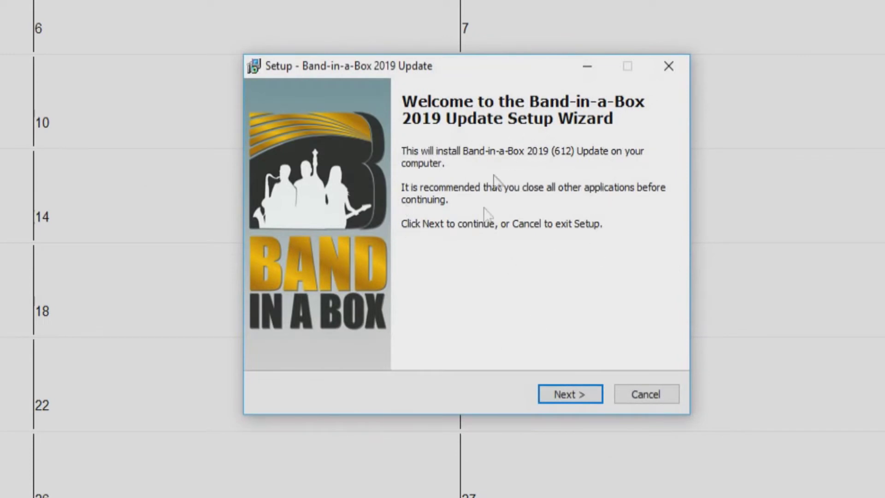
click(547, 398)
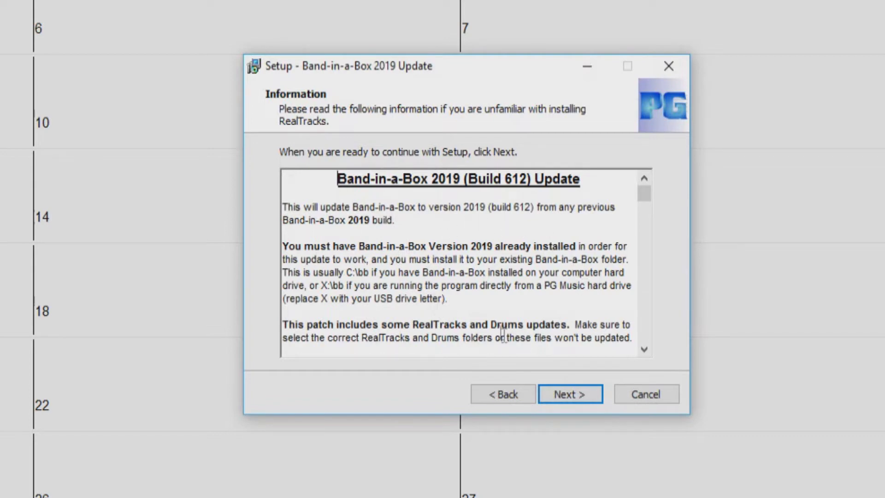
click(563, 396)
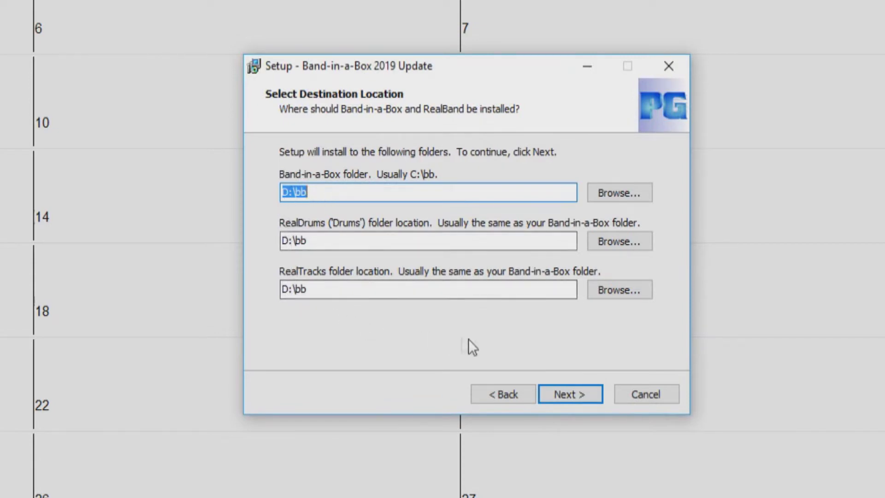
click(564, 401)
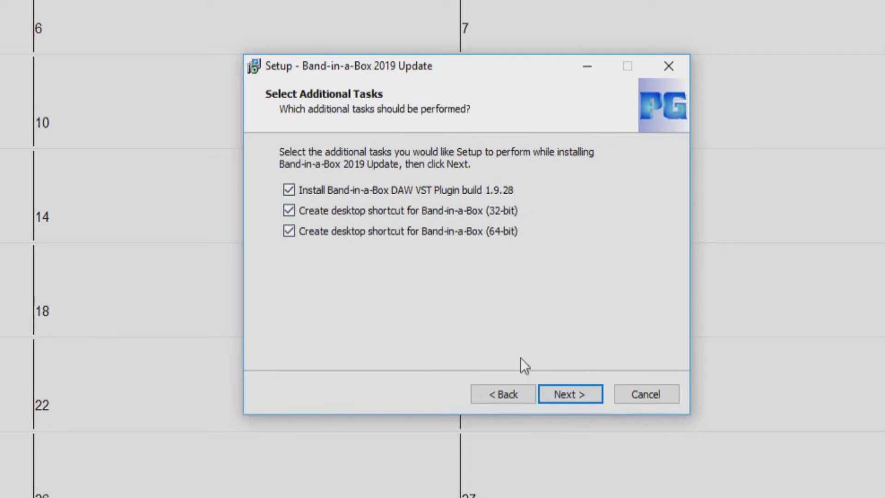
click(558, 387)
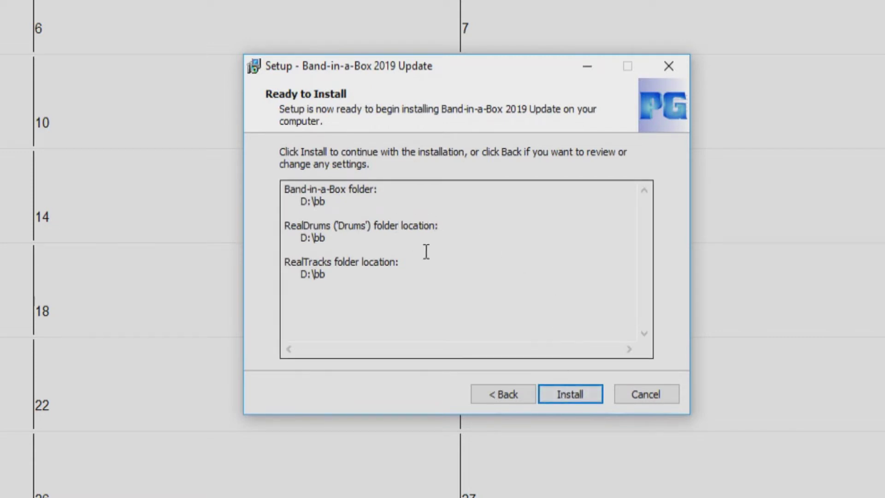
click(563, 393)
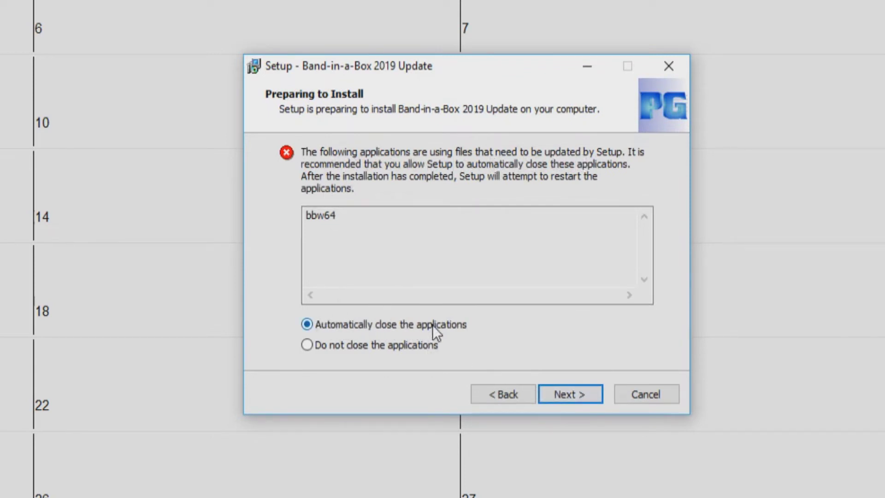
click(558, 395)
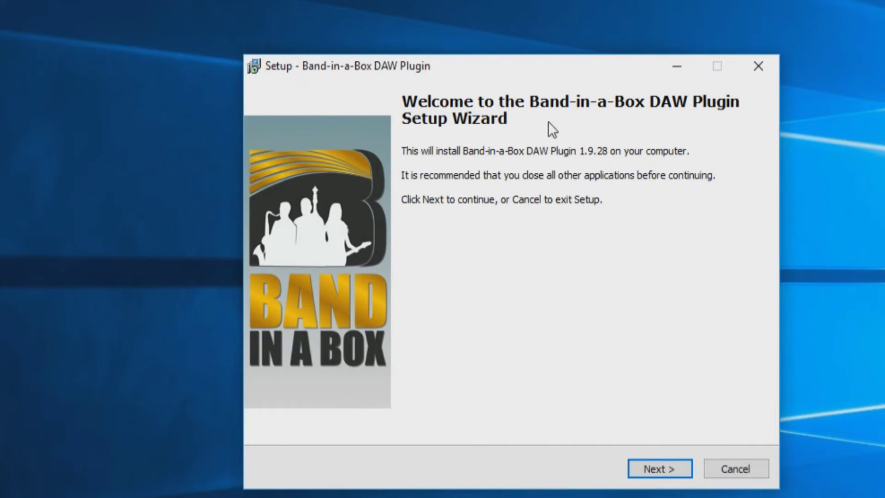
Install the DAW Plugin 1.9.28 to the default VST2 locations, then finish and relaunch Band-in-a-Box 2019 (64-bit)
click(646, 472)
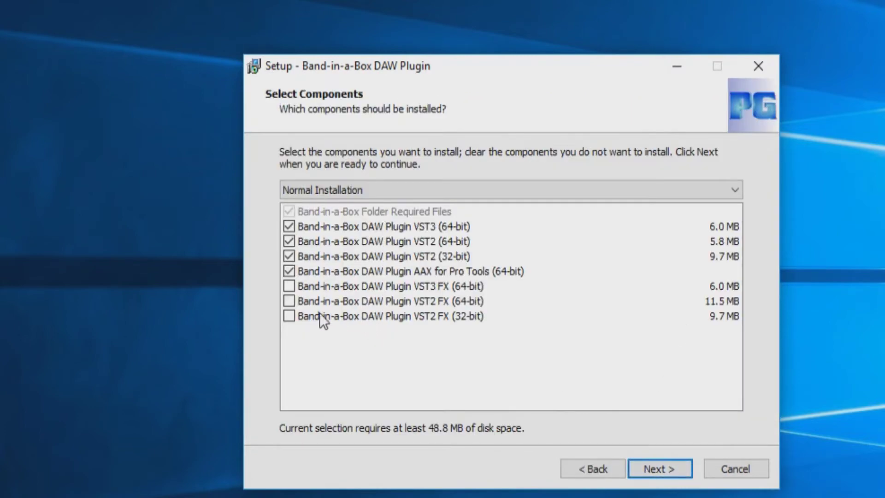
click(651, 469)
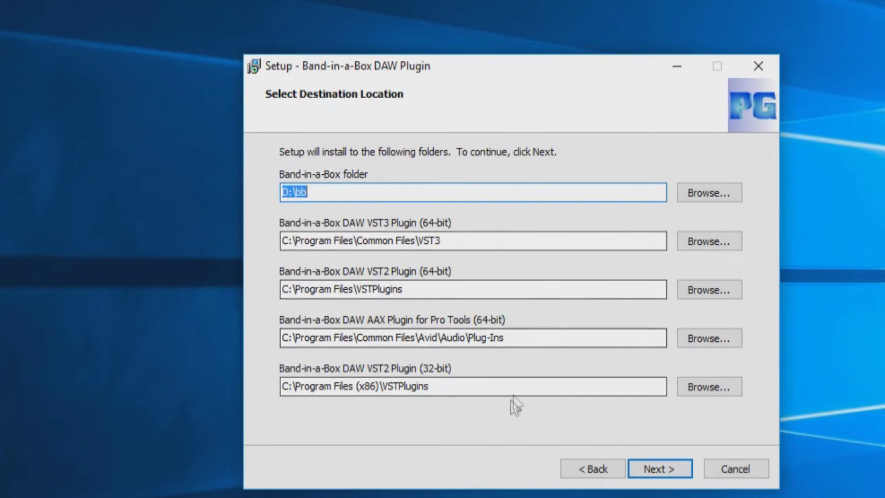
click(645, 470)
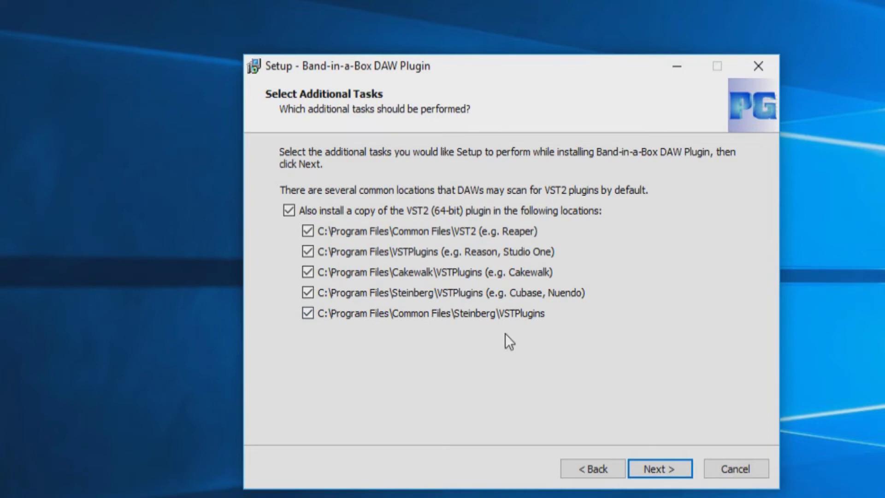
click(646, 464)
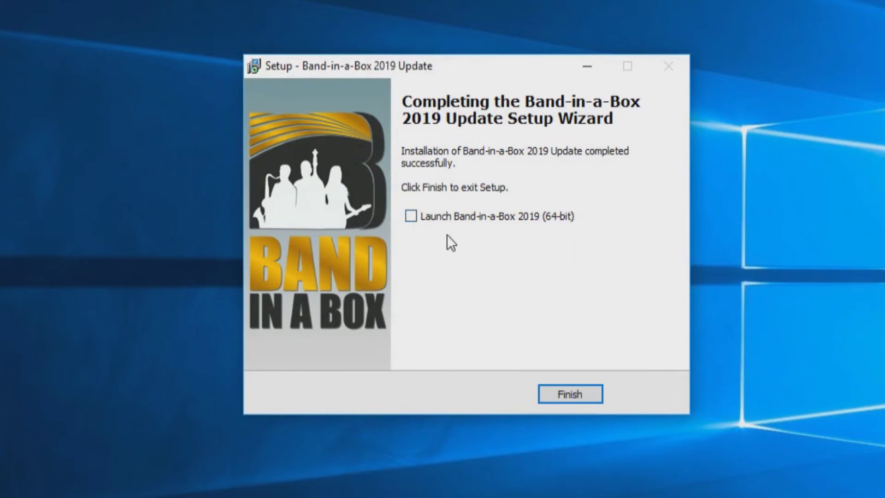
click(411, 215)
click(570, 393)
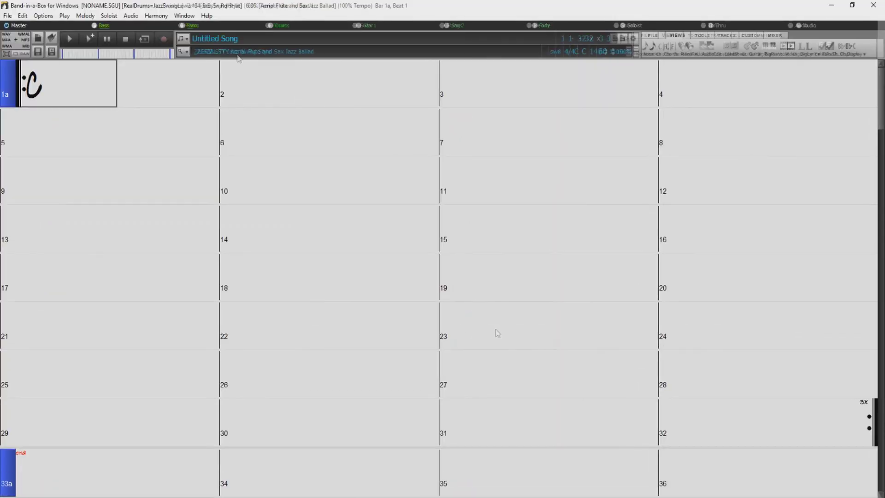
Open About Band-in-a-Box and confirm Version 2019 (612) 64-bit
click(207, 16)
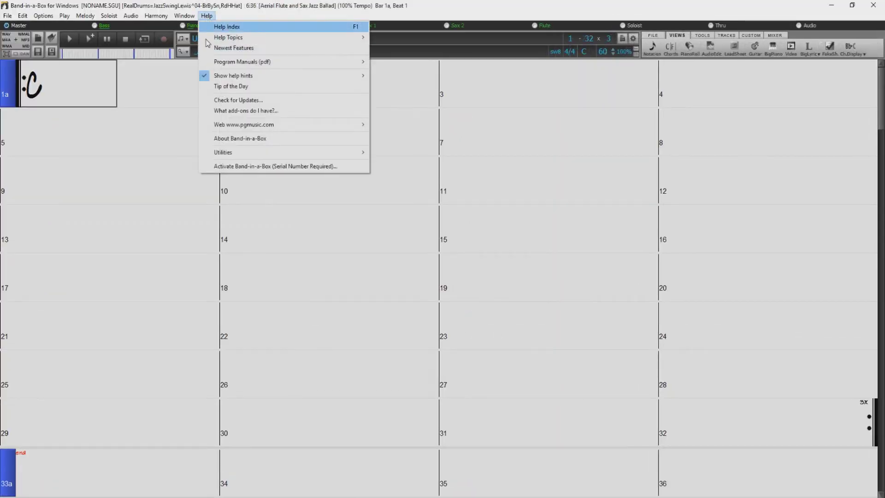
click(256, 139)
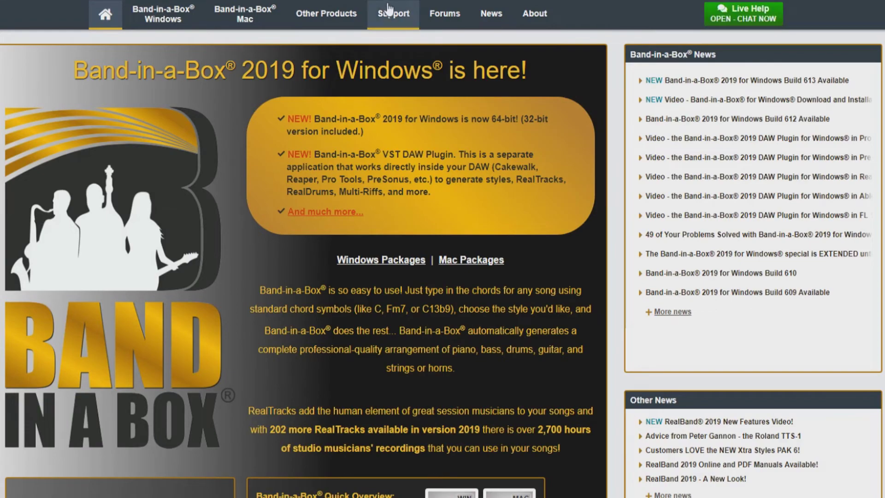
Open the Band-in-a-Box for Windows Patches & Updates list, topped by Build 613
click(390, 15)
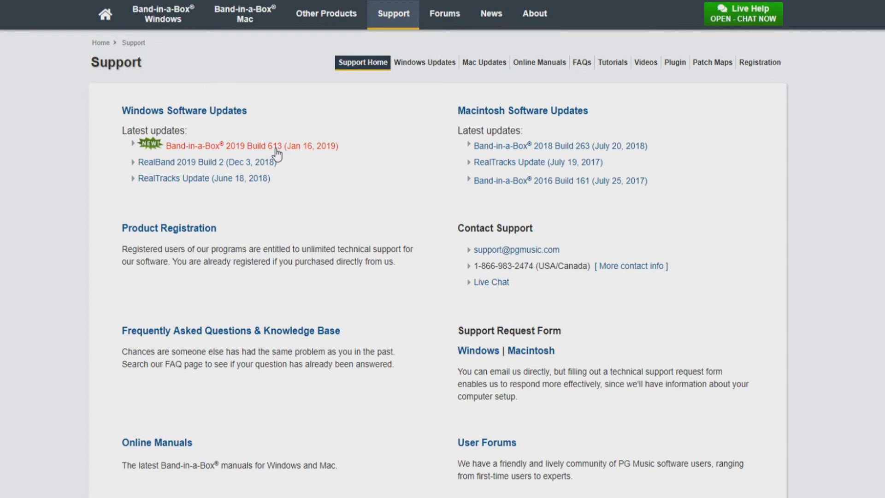
click(276, 146)
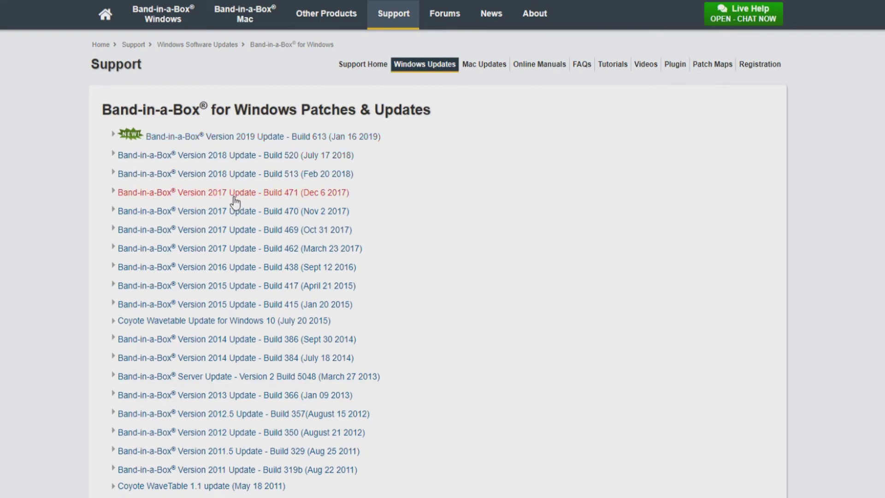
Download the 280 MB Band-in-a-Box Version 2019 Build 613 update
click(255, 147)
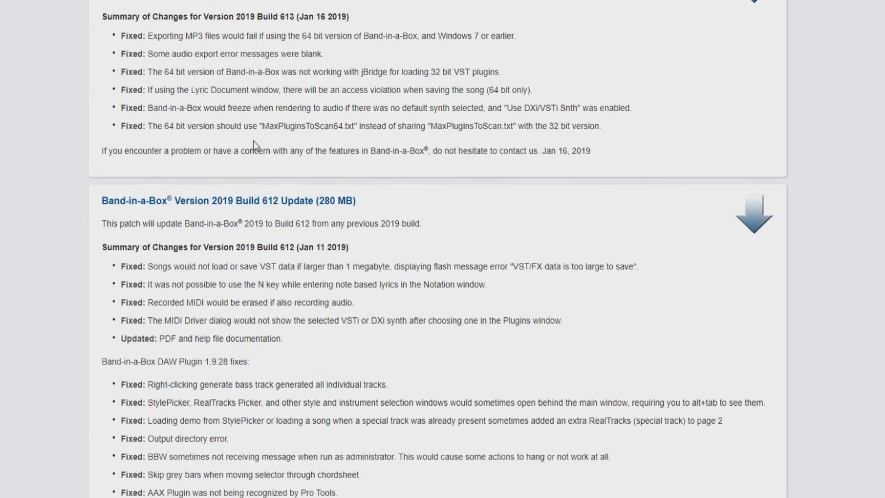
scroll(376, 179, up, 5)
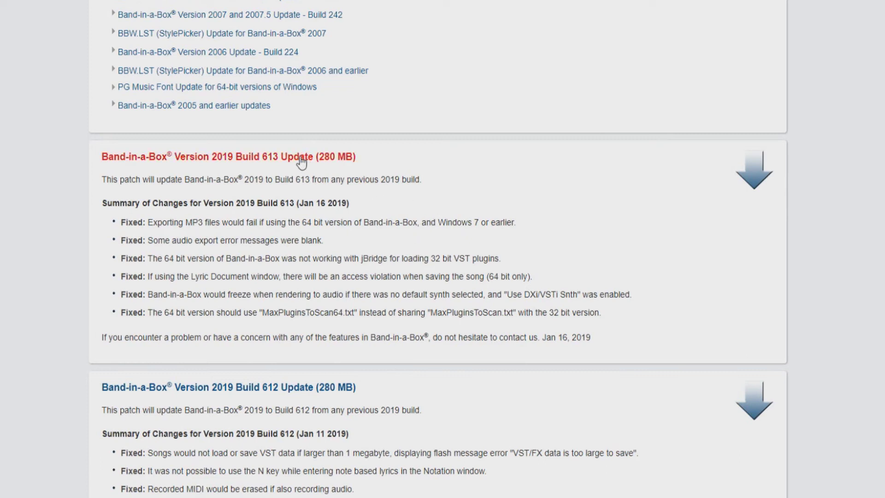
click(760, 170)
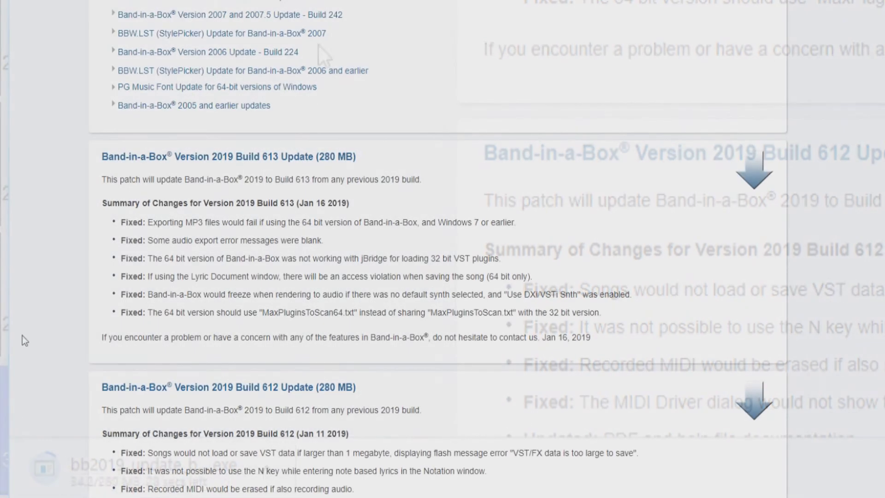
right_click(237, 159)
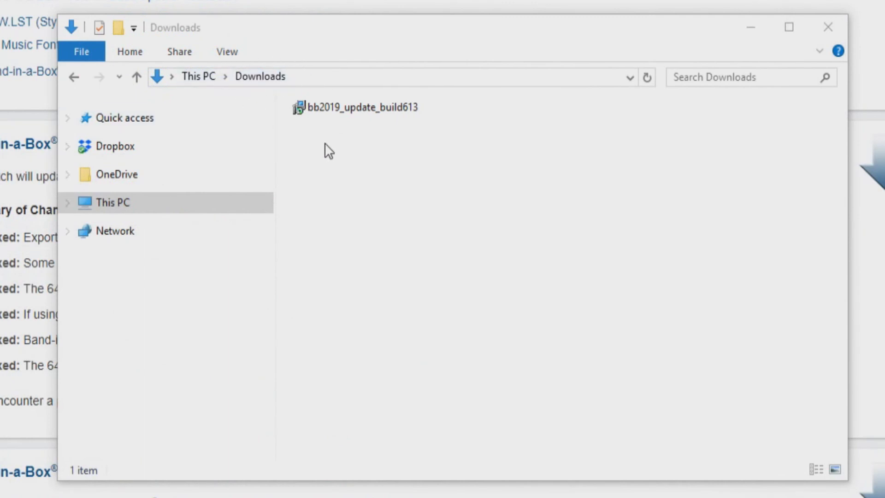
Run bb2019_update_build613 from Downloads and install it into D:\bb, letting setup close Band-in-a-Box
double_click(360, 109)
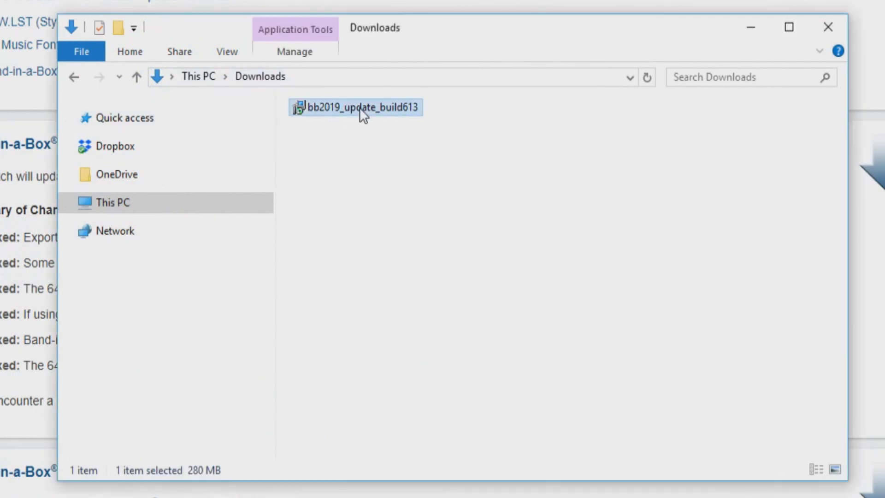
click(540, 404)
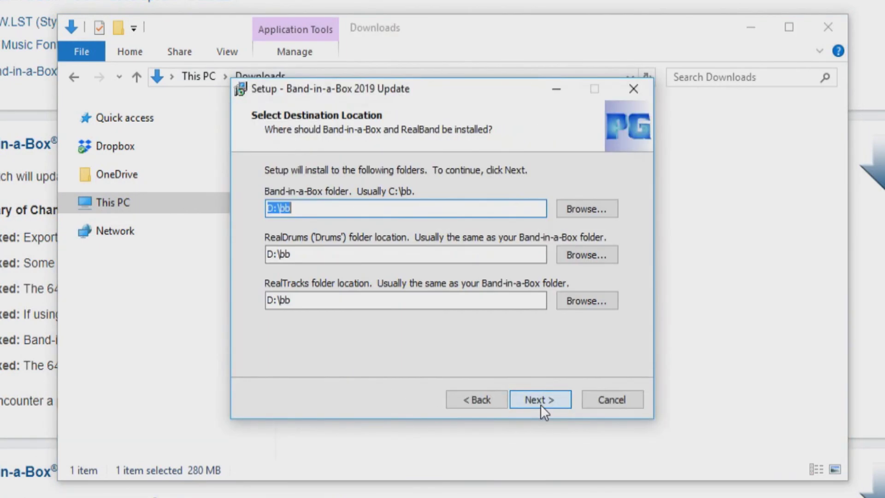
click(540, 404)
click(539, 405)
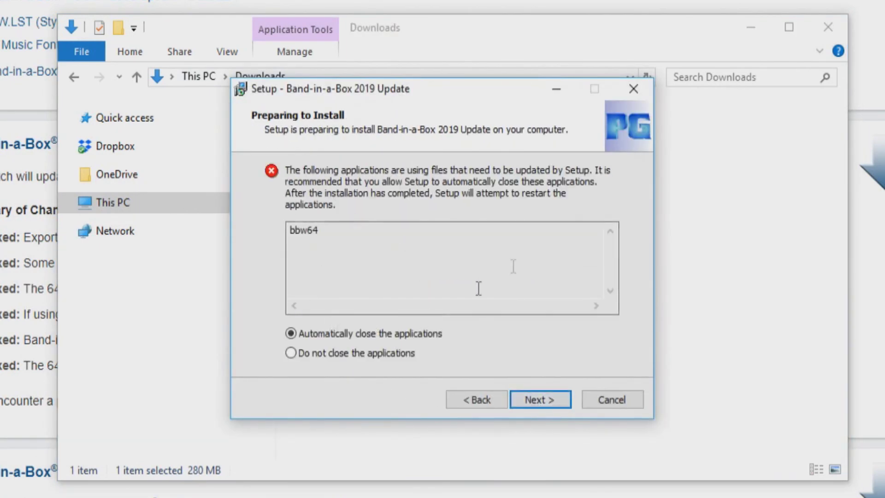
click(533, 405)
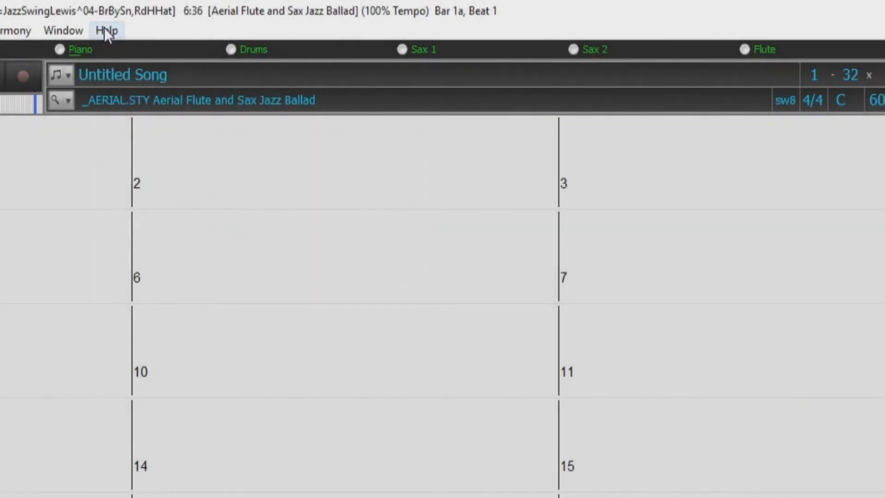
Open About Band-in-a-Box and confirm Version 2019 (613), 64-bit, activated
click(107, 29)
click(145, 268)
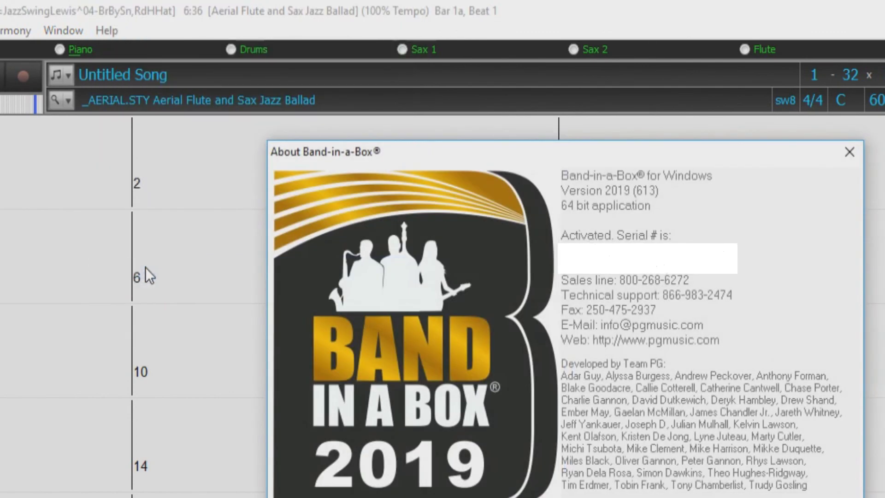